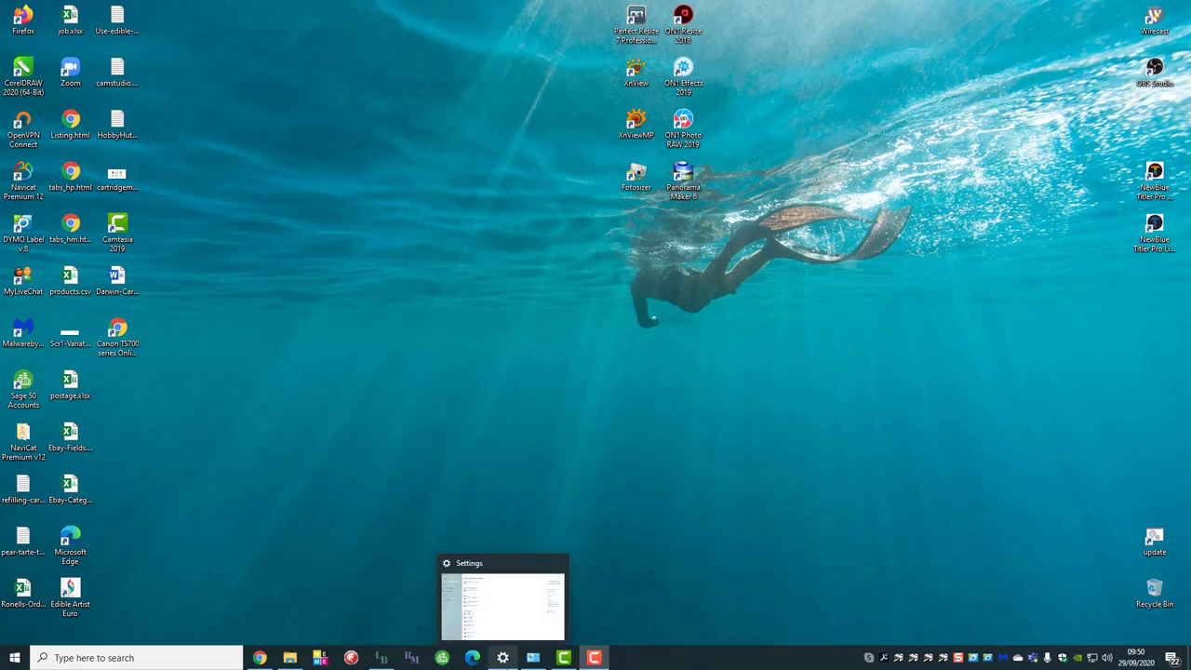
Step: Bring Chrome back and go to the Canon UK Support Drivers page
{"action": "left_click", "coordinate": [258, 658]}
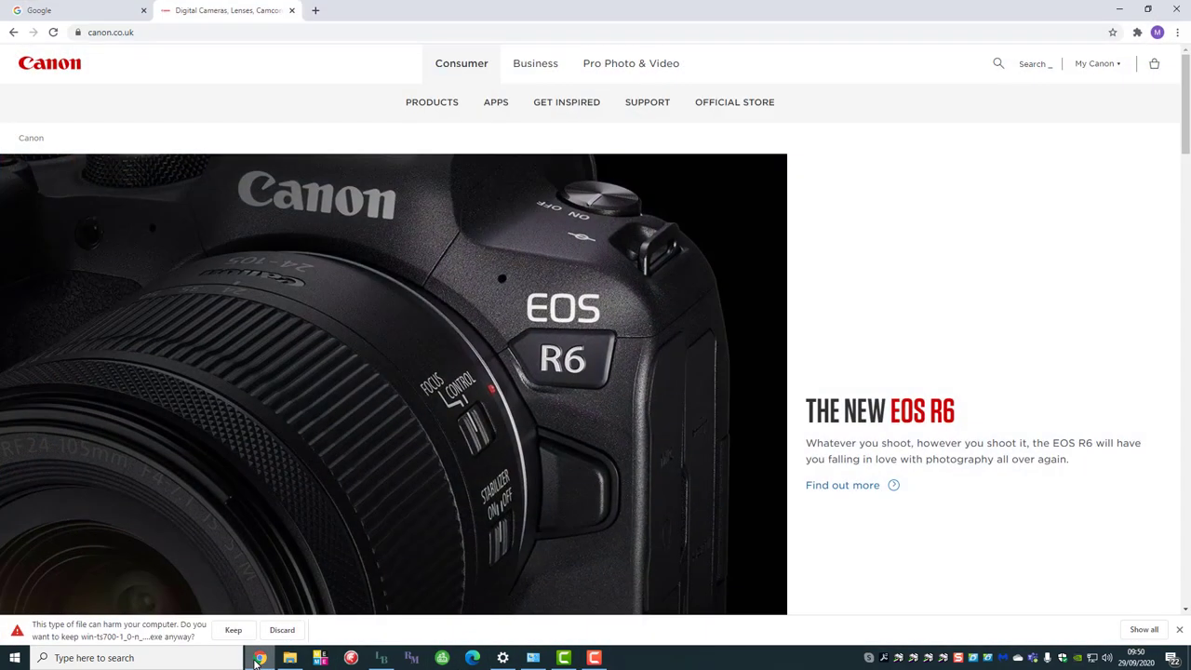
{"action": "left_click", "coordinate": [637, 107]}
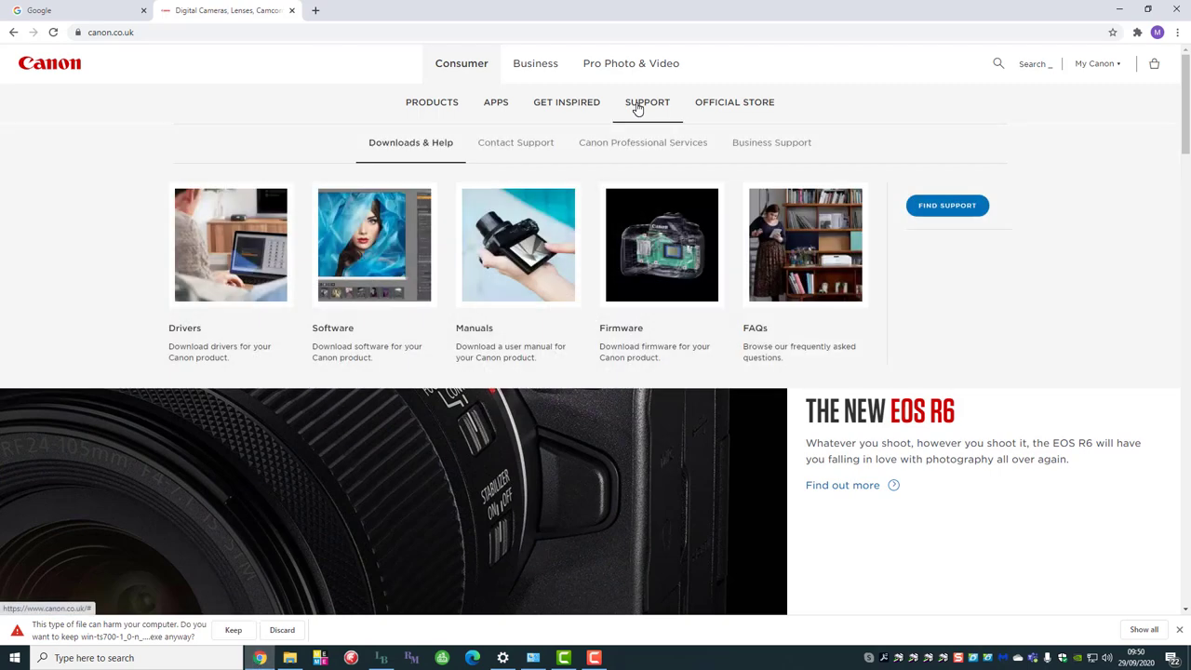
{"action": "left_click", "coordinate": [397, 146]}
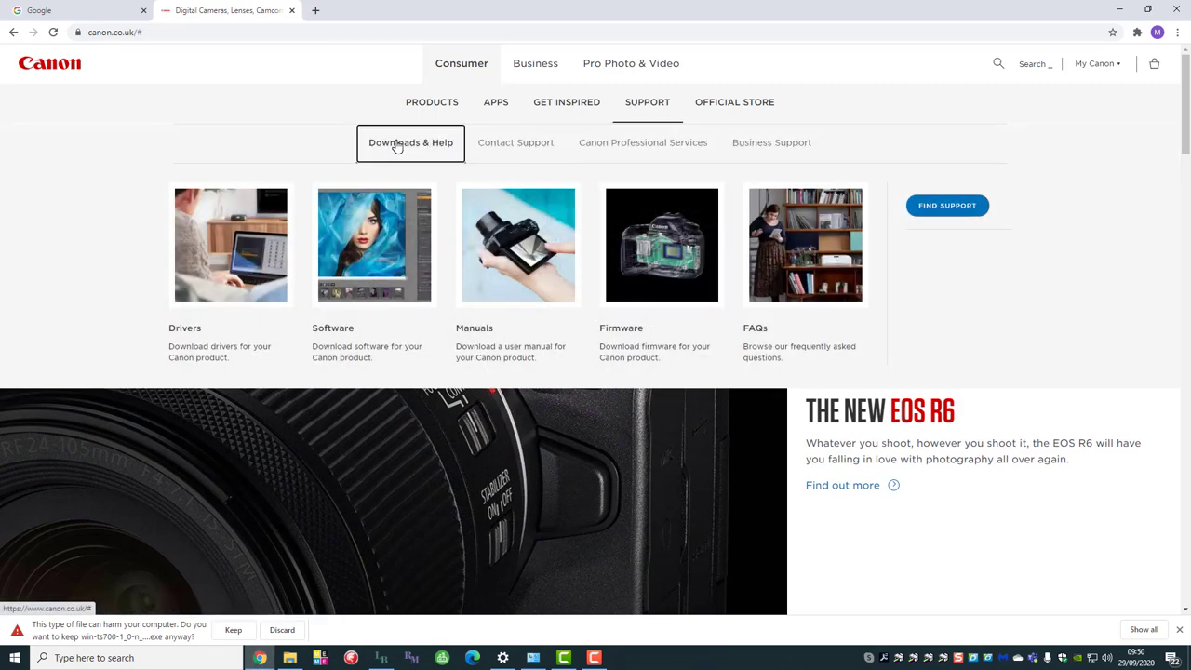
{"action": "left_click", "coordinate": [234, 259]}
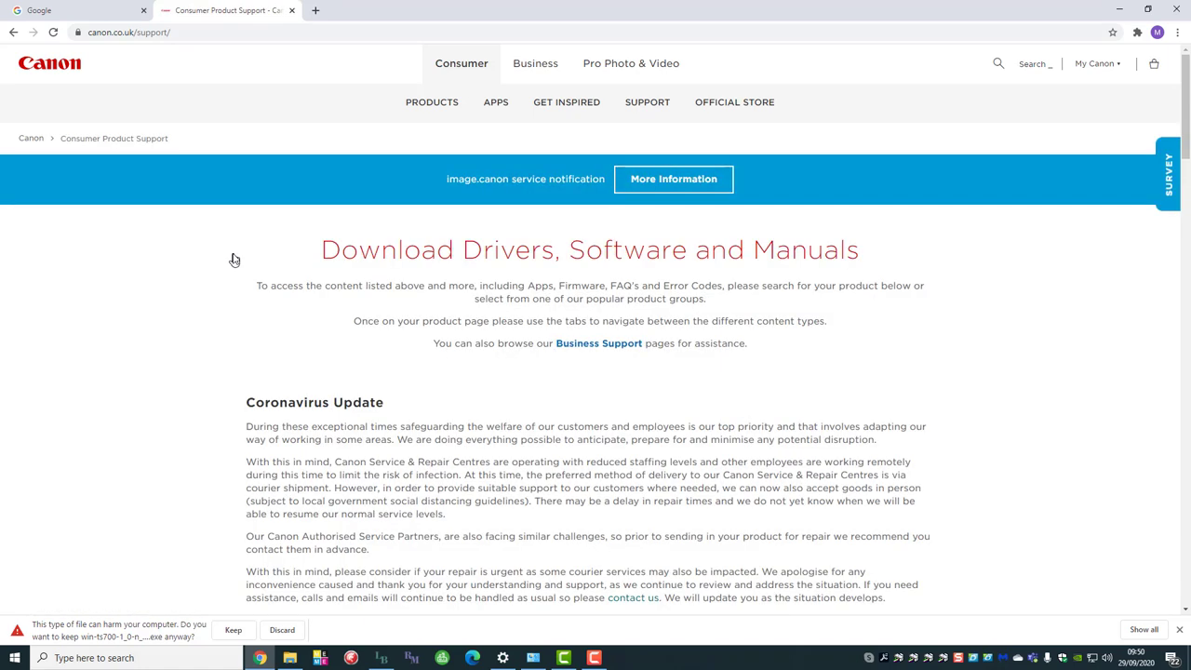
Step: Search for 'Pixma TS705' and open the PIXMA TS705 support page
{"action": "scroll", "coordinate": [184, 339], "scroll_direction": "down", "scroll_amount": 3}
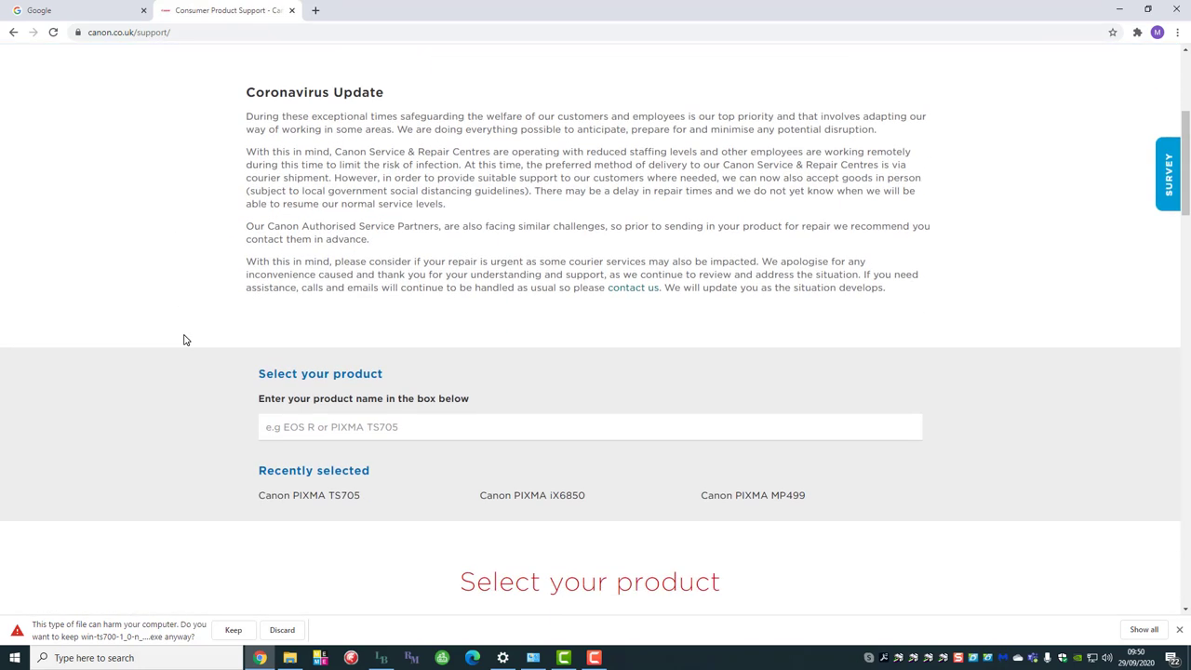
{"action": "scroll", "coordinate": [183, 339], "scroll_direction": "down", "scroll_amount": 1}
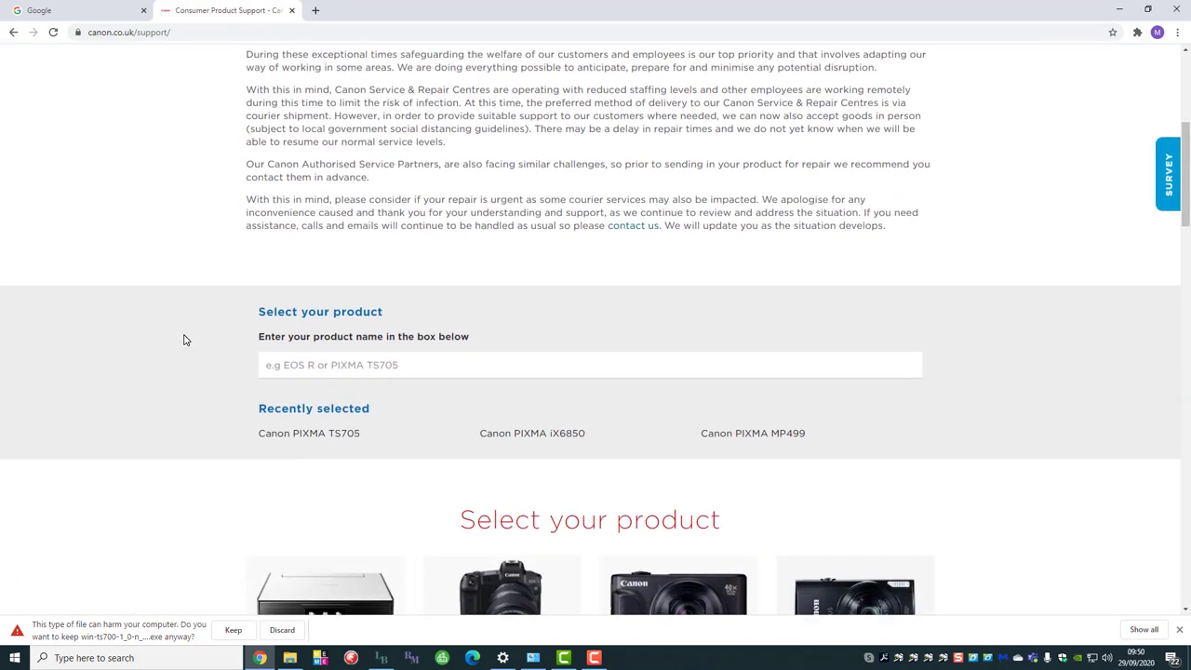
{"action": "left_click", "coordinate": [331, 365]}
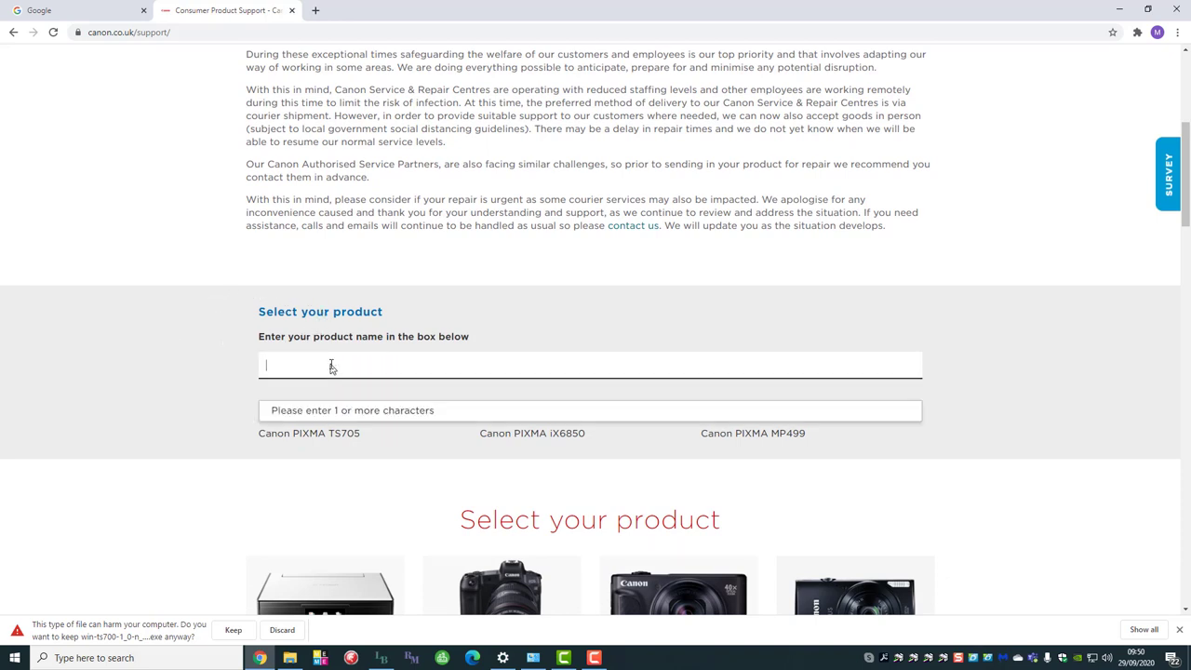
{"action": "type", "text": "Pixma "}
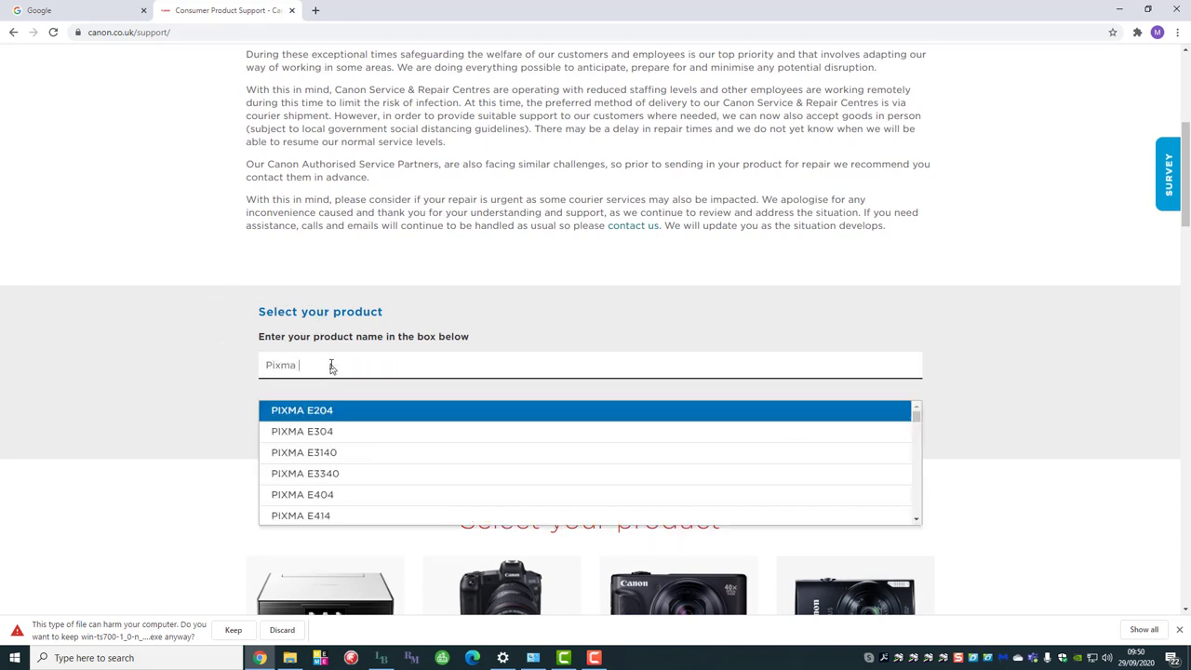
{"action": "type", "text": "TS70"}
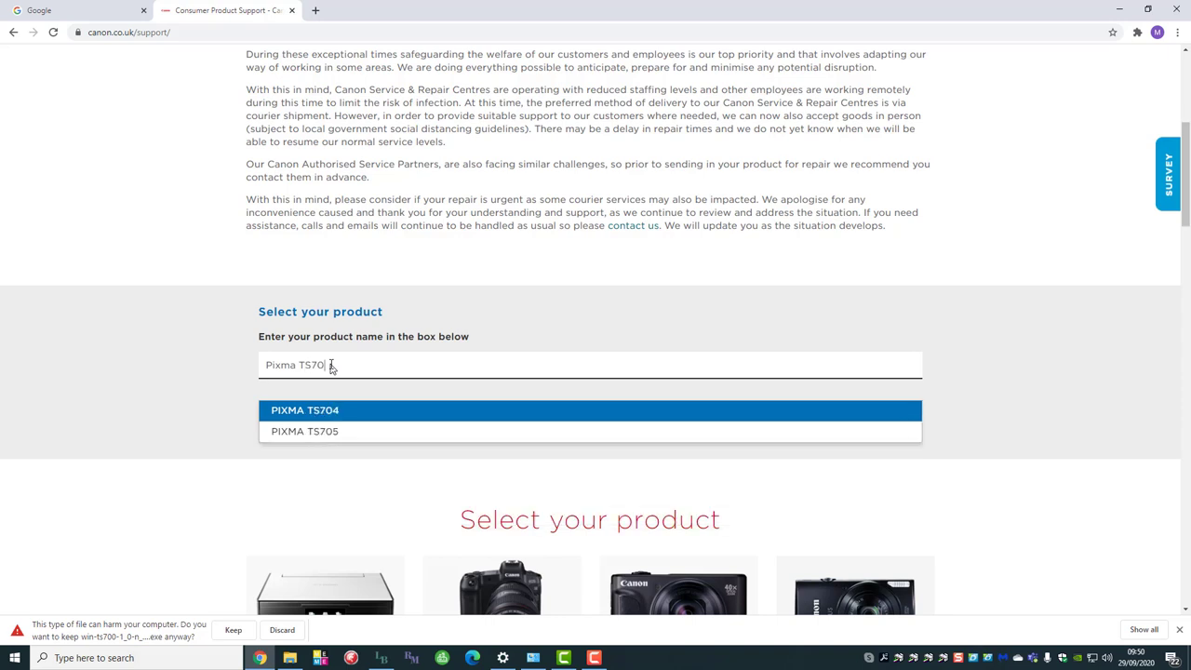
{"action": "type", "text": "5"}
{"action": "key", "text": "Return"}
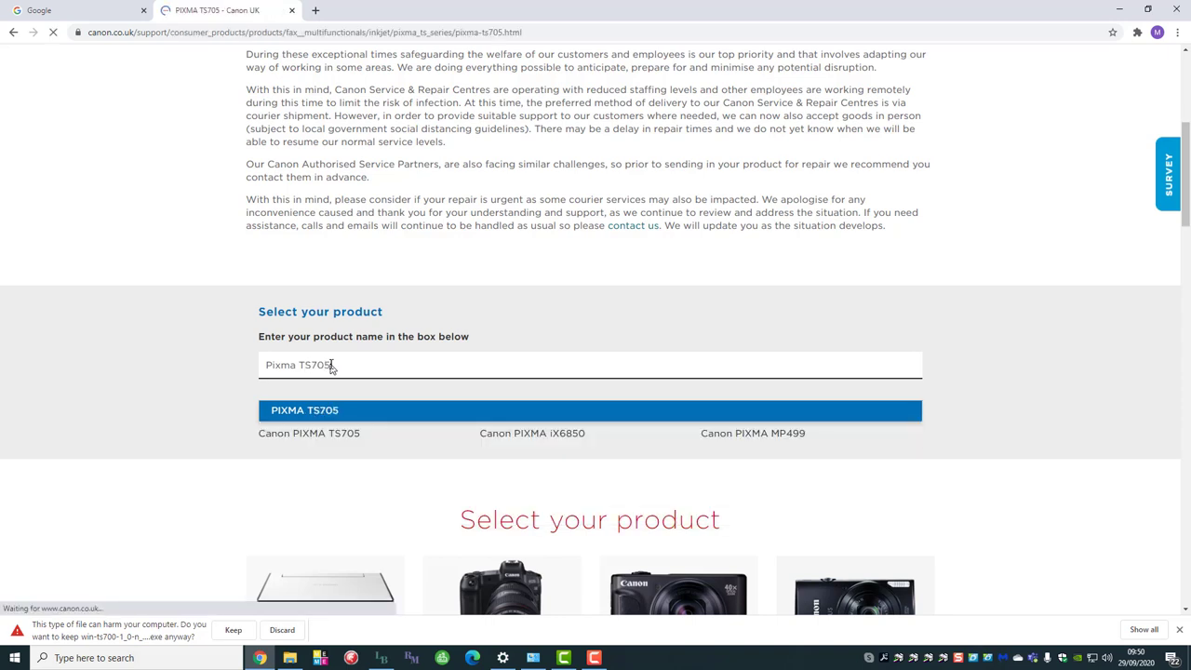
Step: Download the PIXMA TS705 security patch Ver.1.0.1 from the Drivers list, accepting the disclaimer
{"action": "scroll", "coordinate": [188, 407], "scroll_direction": "down", "scroll_amount": 3}
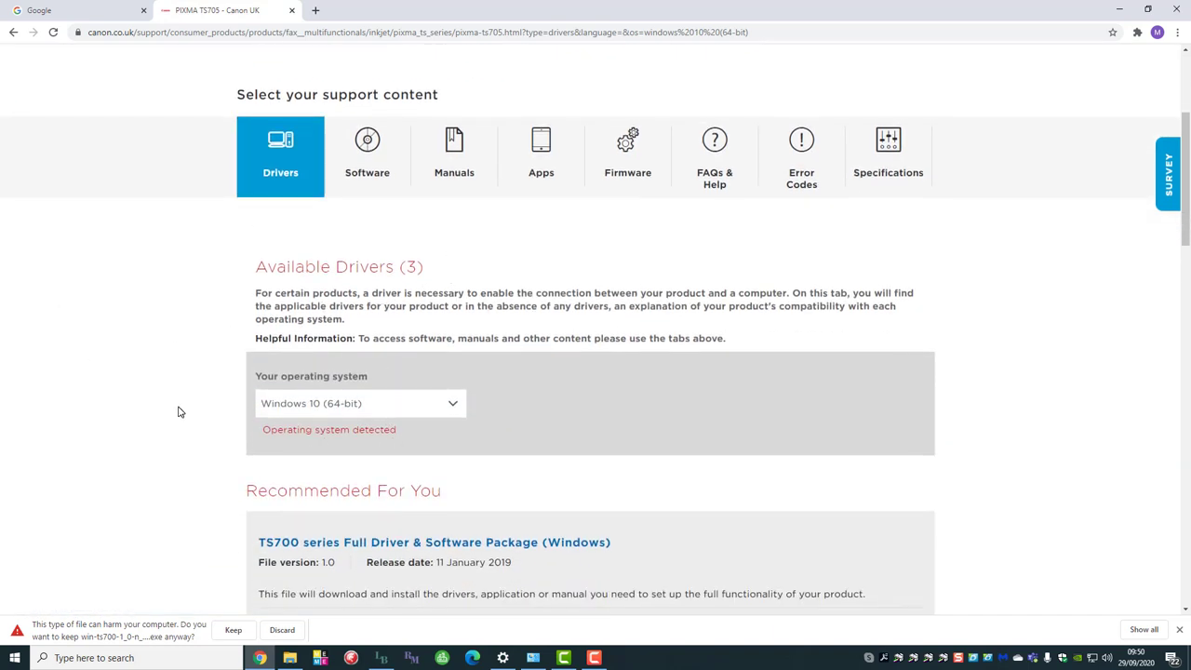
{"action": "scroll", "coordinate": [181, 409], "scroll_direction": "down", "scroll_amount": 3}
{"action": "scroll", "coordinate": [183, 405], "scroll_direction": "up", "scroll_amount": 1}
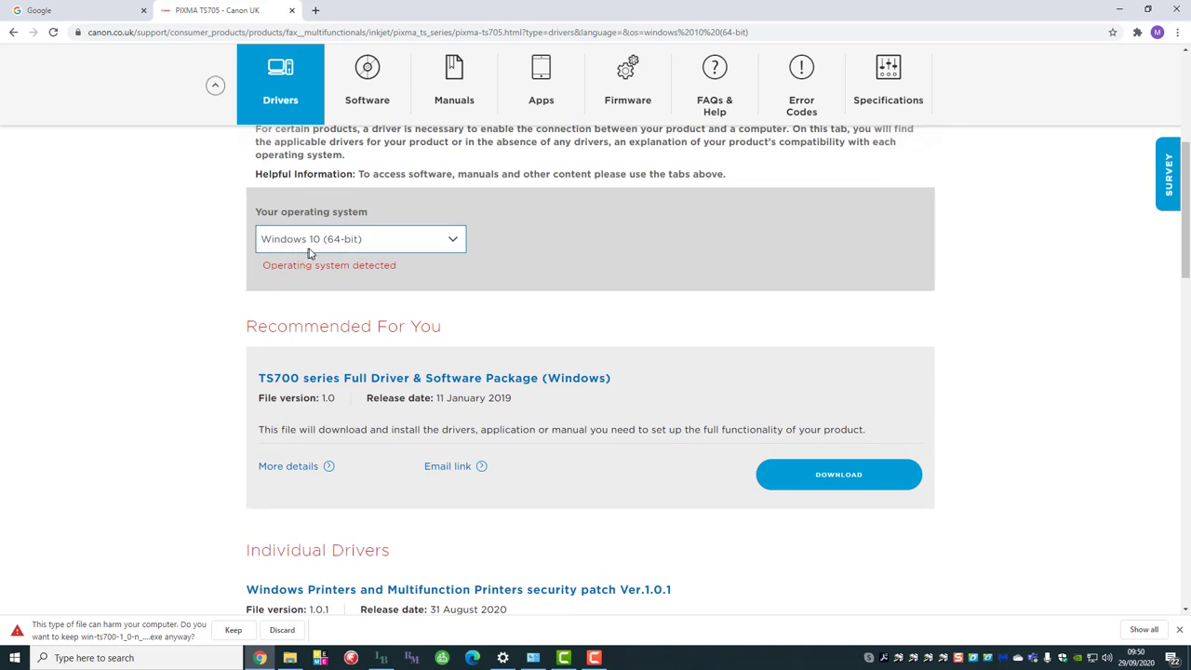
{"action": "scroll", "coordinate": [186, 326], "scroll_direction": "down", "scroll_amount": 1}
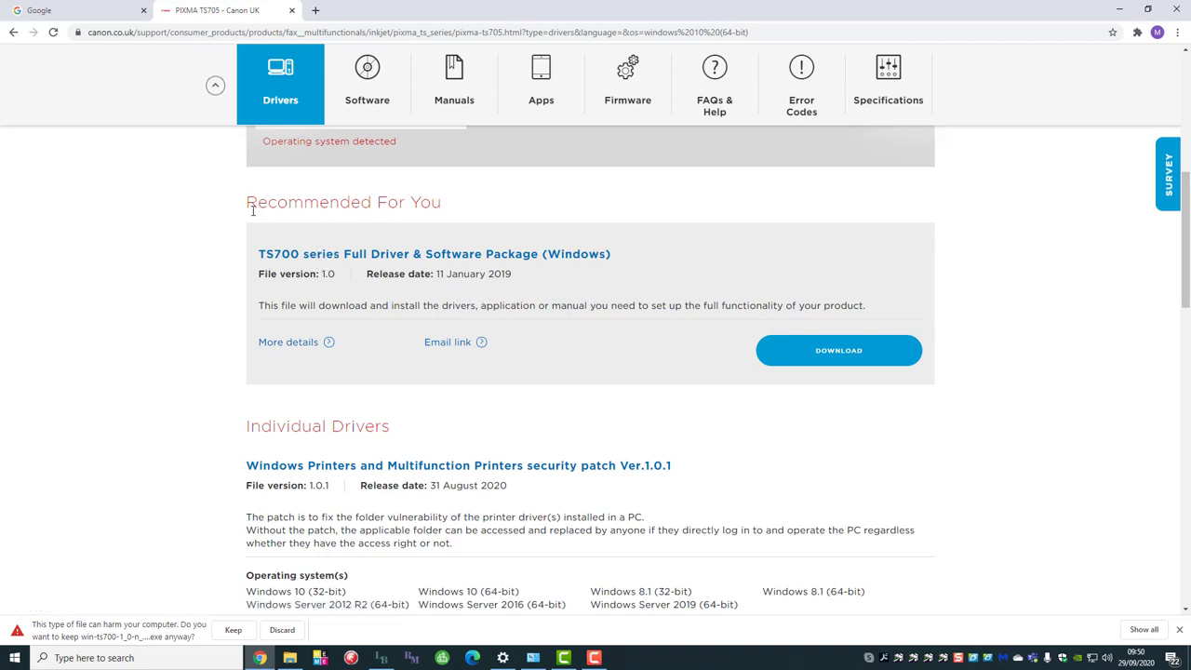
{"action": "scroll", "coordinate": [244, 446], "scroll_direction": "down", "scroll_amount": 1}
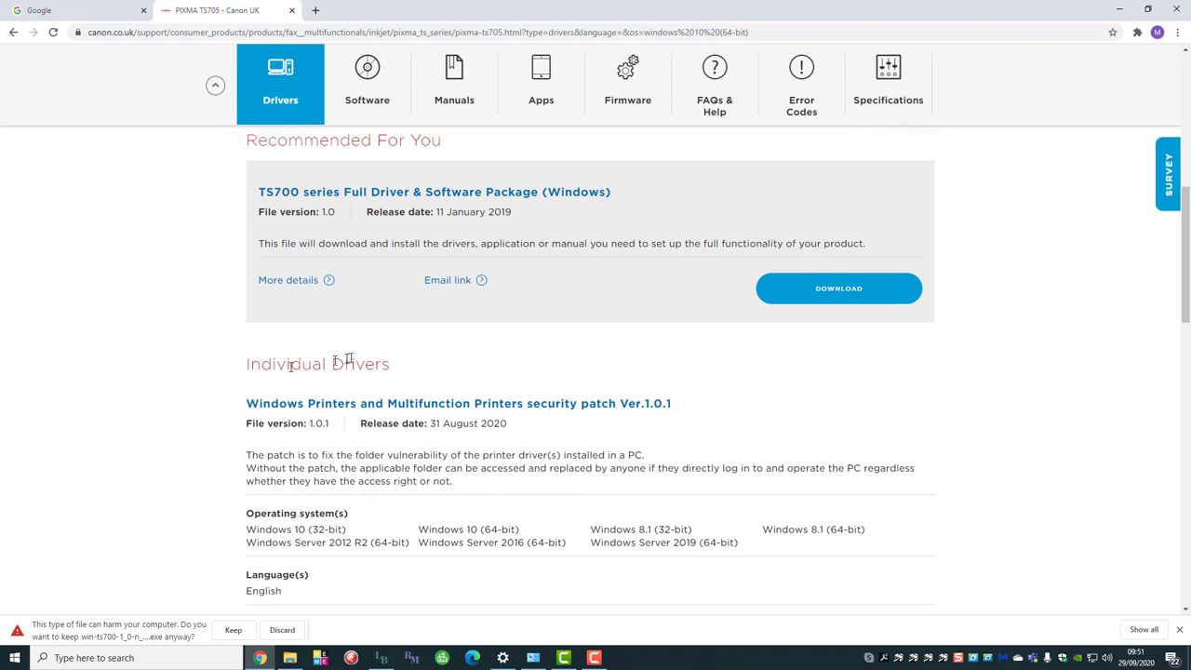
{"action": "scroll", "coordinate": [192, 460], "scroll_direction": "down", "scroll_amount": 2}
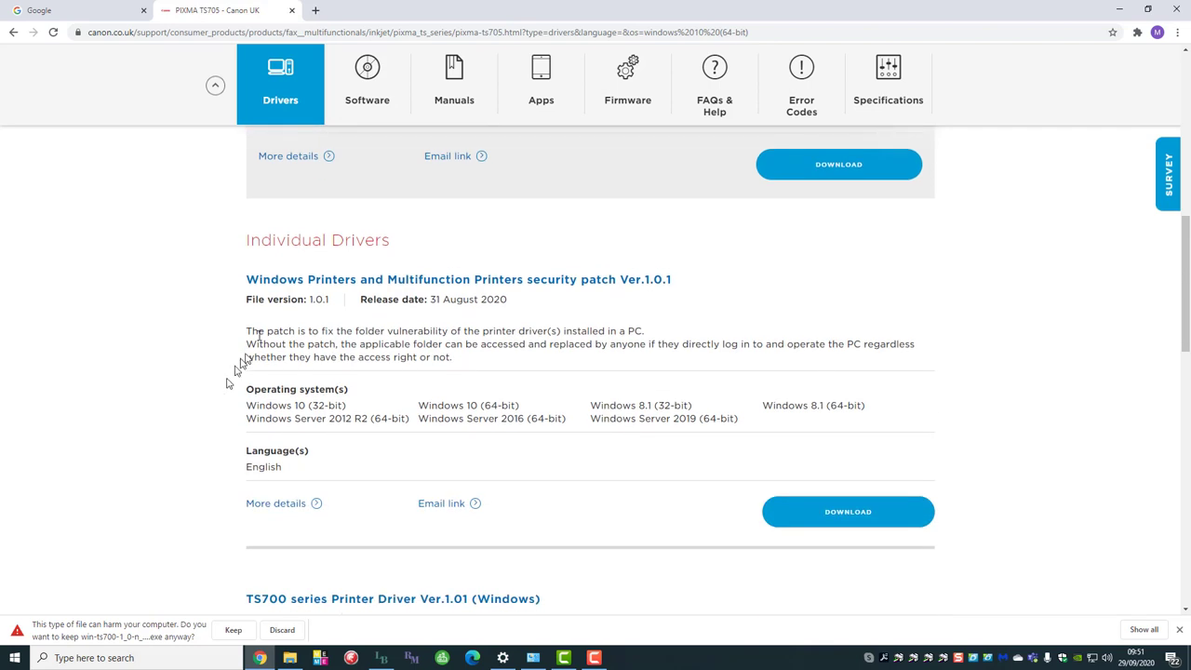
{"action": "left_click", "coordinate": [819, 516]}
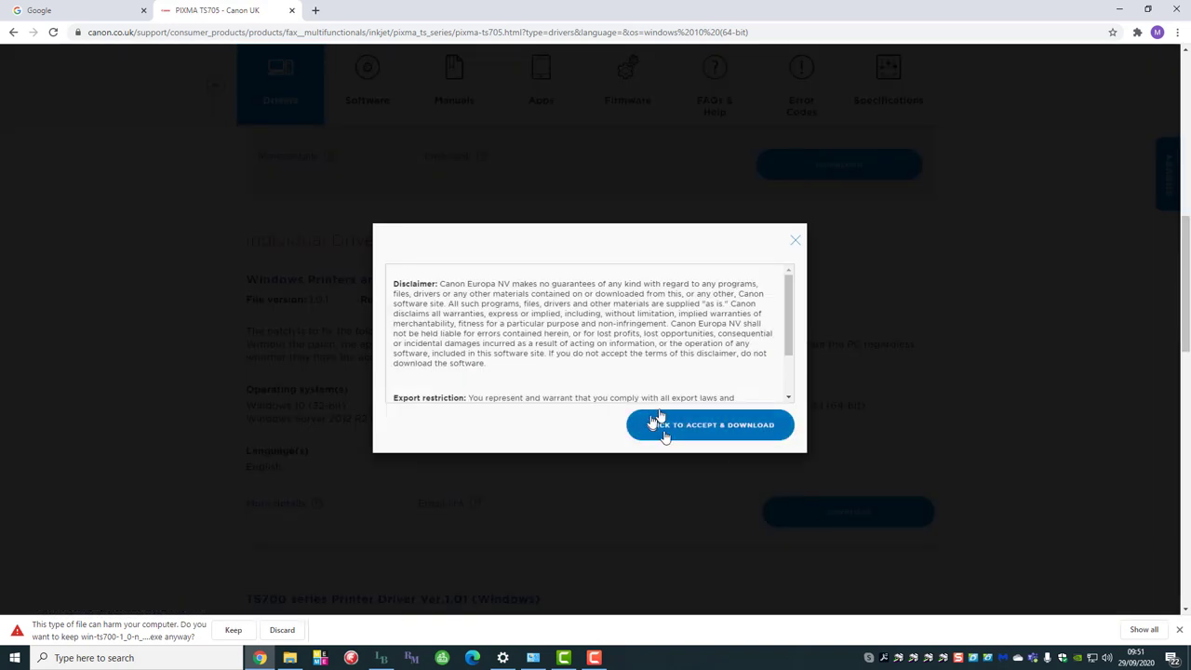
{"action": "left_click", "coordinate": [667, 427]}
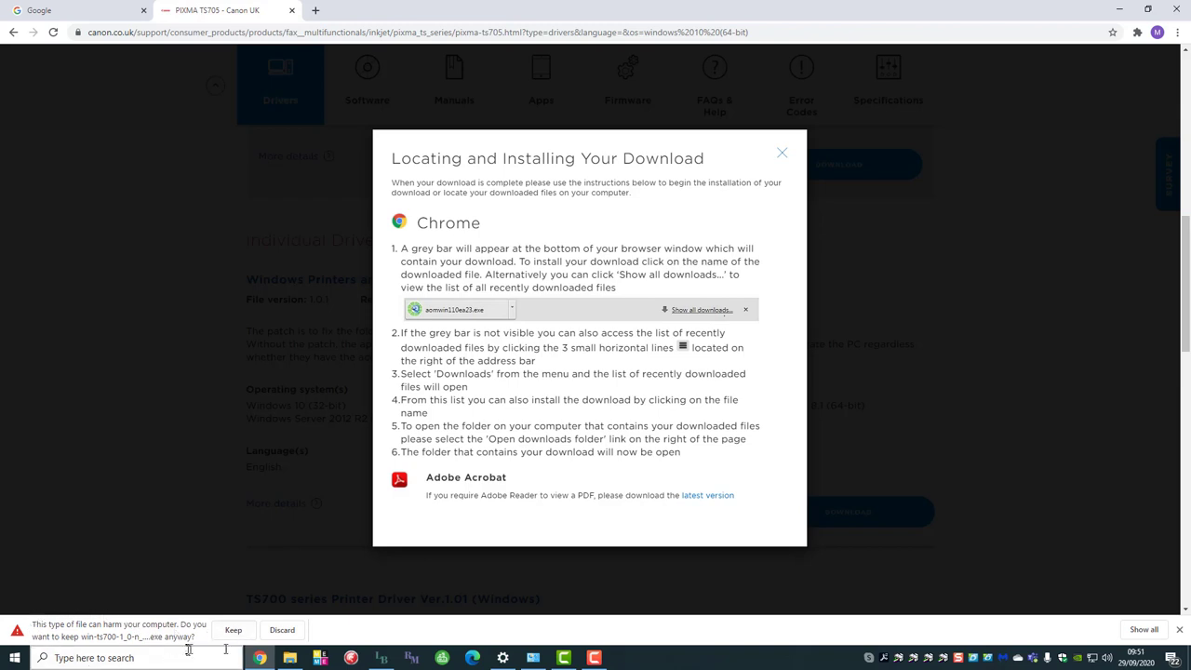
Step: Keep the win-ts700 installer despite Chrome's harmful-file warning
{"action": "left_click", "coordinate": [234, 631]}
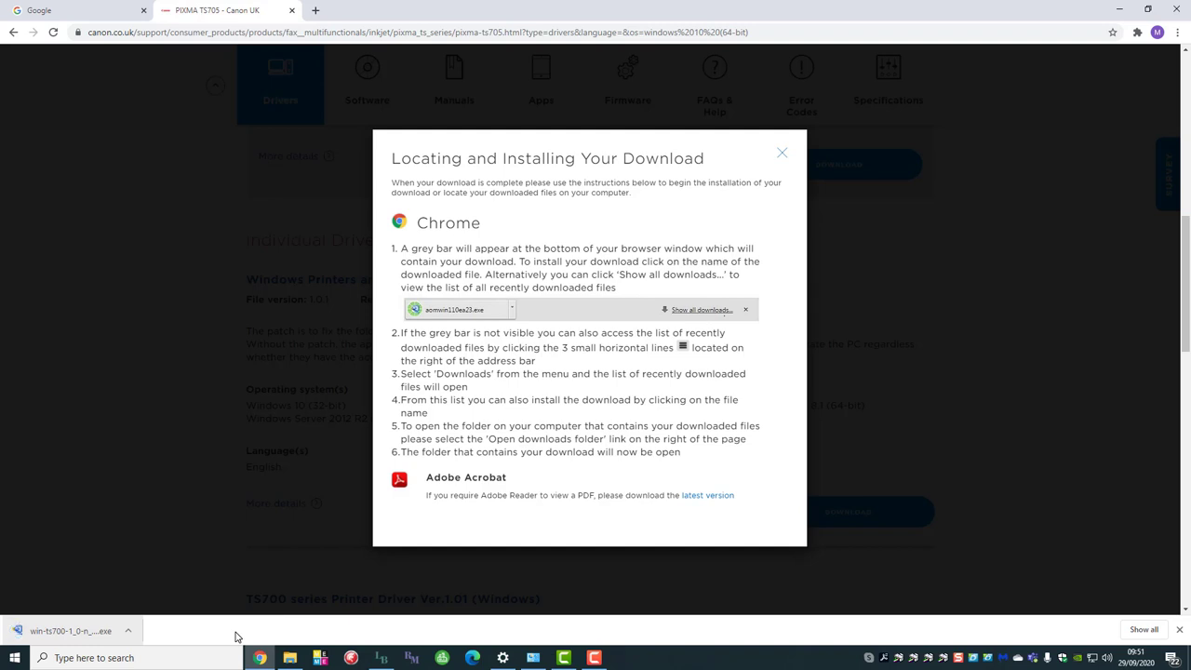
Step: Run the downloaded win-ts700 installer and start the TS700 series setup
{"action": "left_click", "coordinate": [62, 631]}
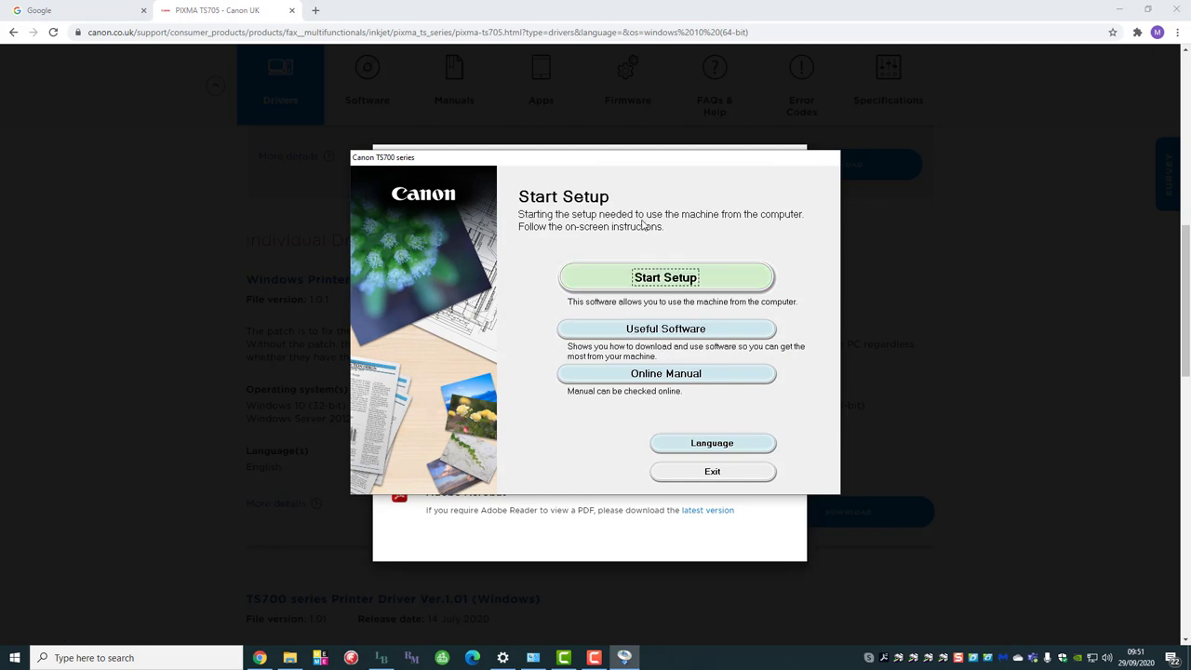
{"action": "left_click", "coordinate": [644, 280]}
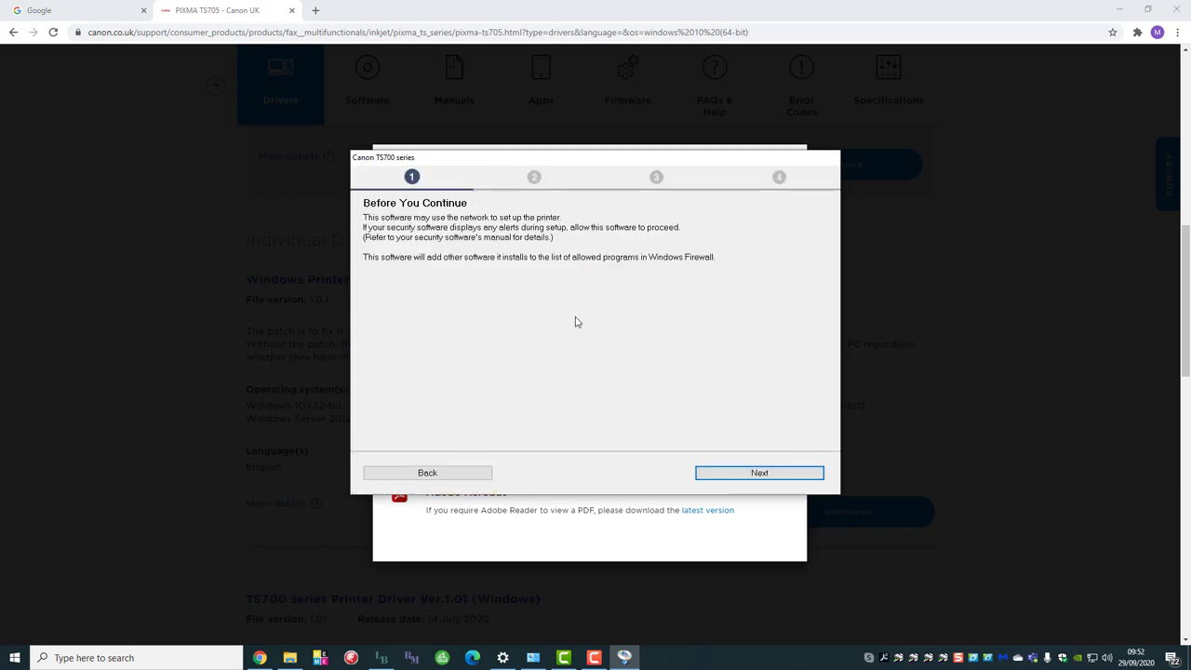
Step: Continue past the firewall notice to country selection, with United Kingdom chosen
{"action": "left_click", "coordinate": [755, 474]}
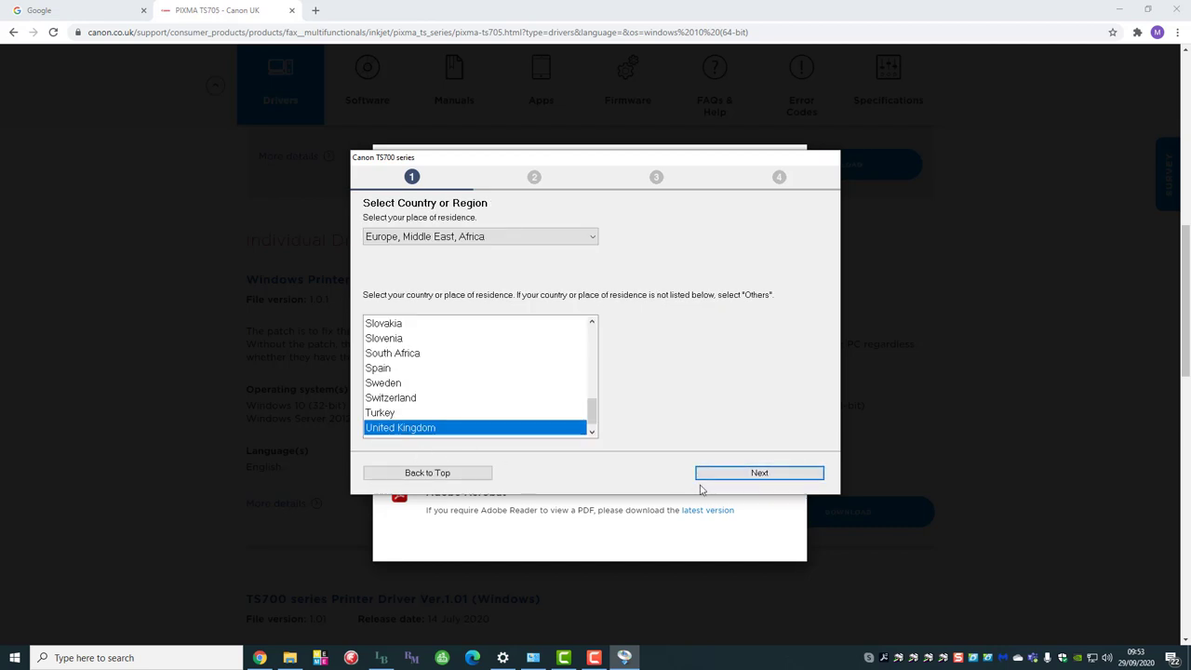
Step: Confirm United Kingdom, accept the licence and usage-data terms, and install via USB Connection
{"action": "left_click", "coordinate": [718, 478]}
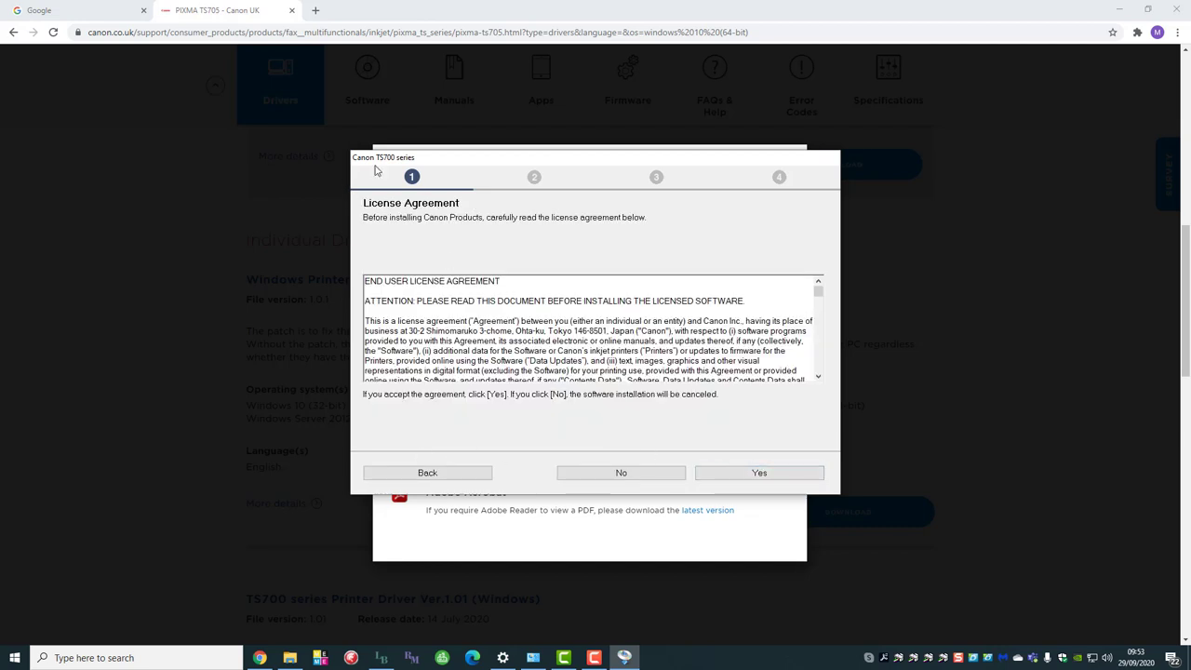
{"action": "left_click", "coordinate": [752, 476]}
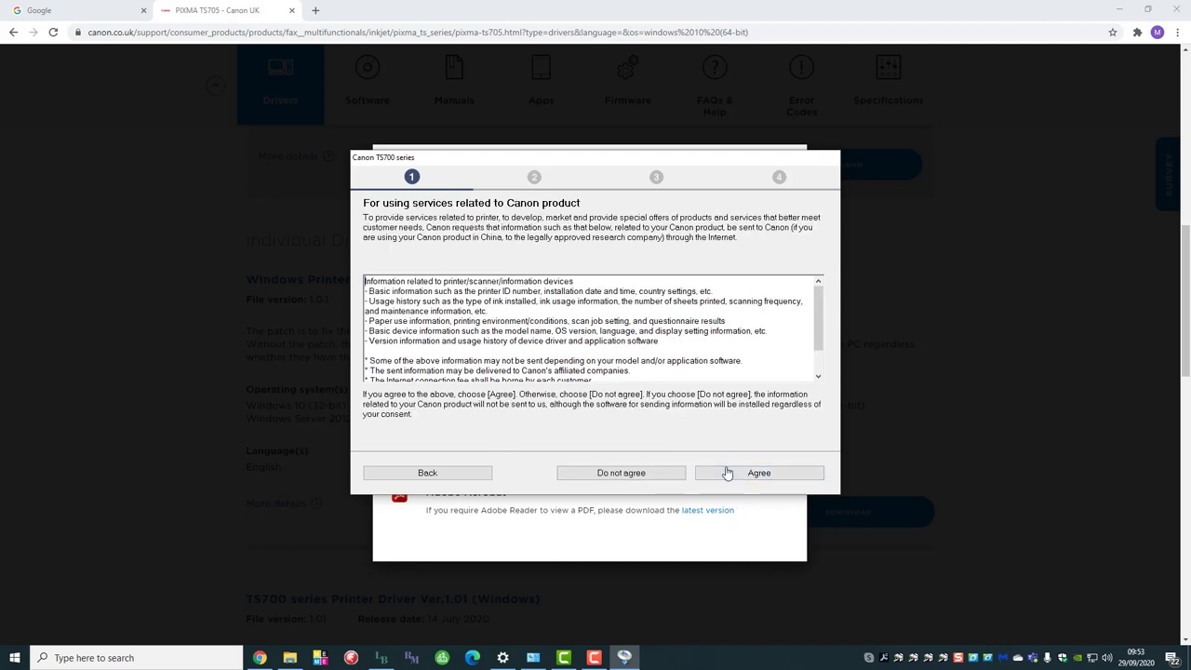
{"action": "left_click", "coordinate": [726, 474]}
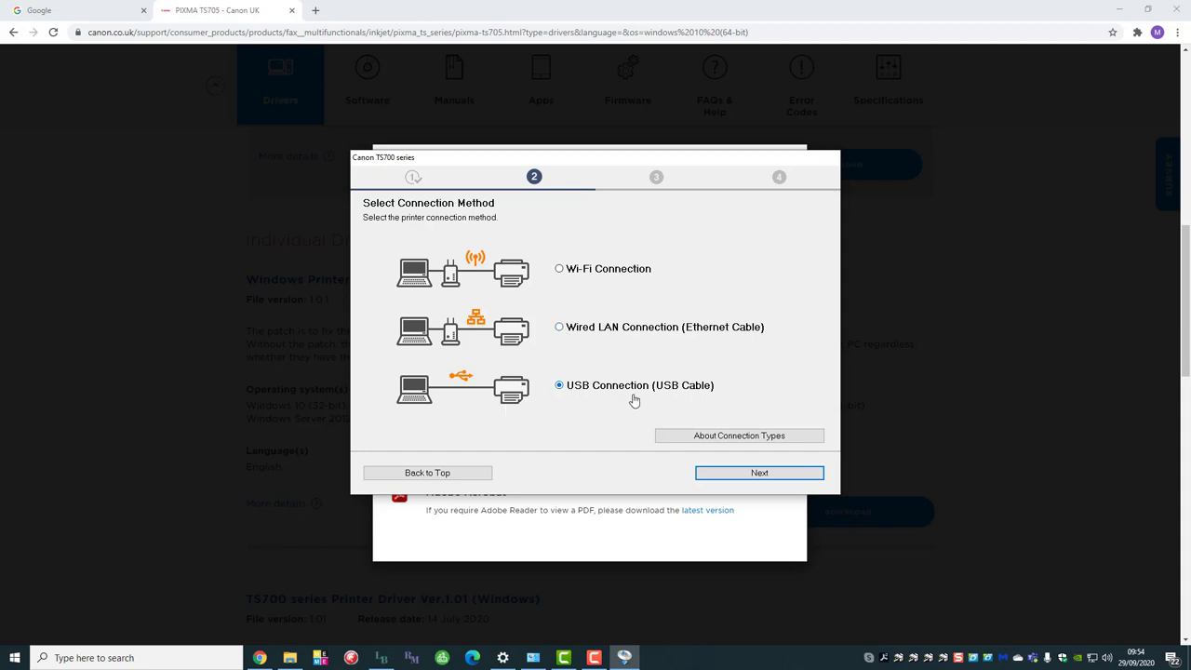
{"action": "left_click", "coordinate": [750, 476]}
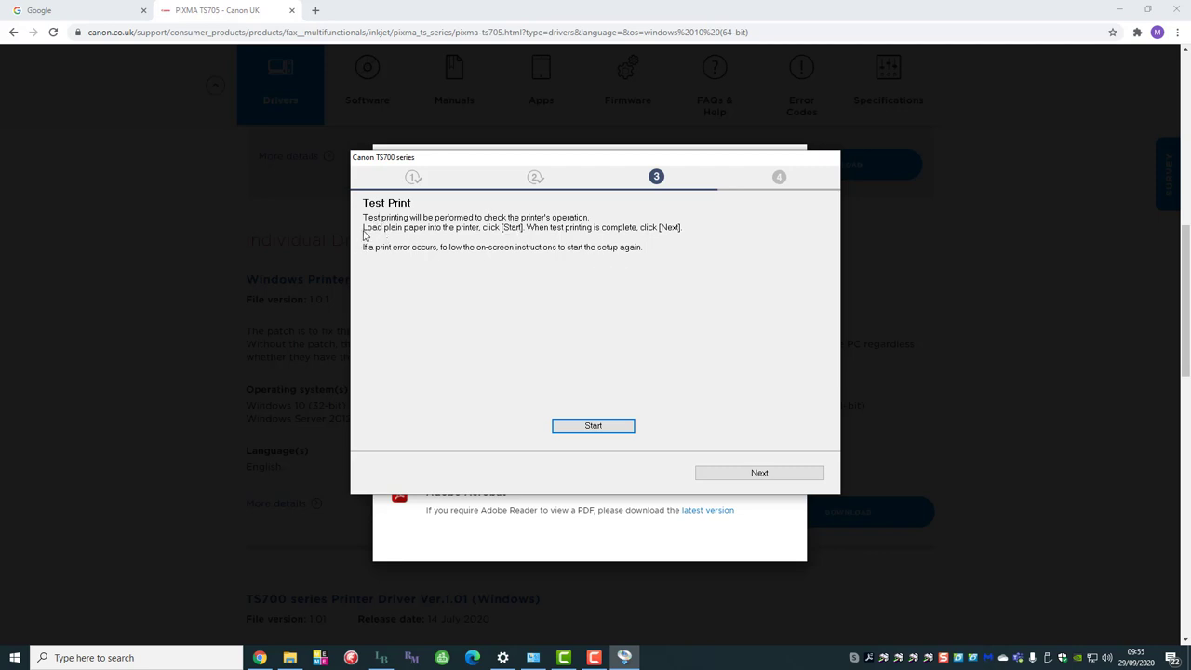
Step: Print the test page and reach Setup Complete with Set as default printer checked
{"action": "left_click", "coordinate": [569, 429]}
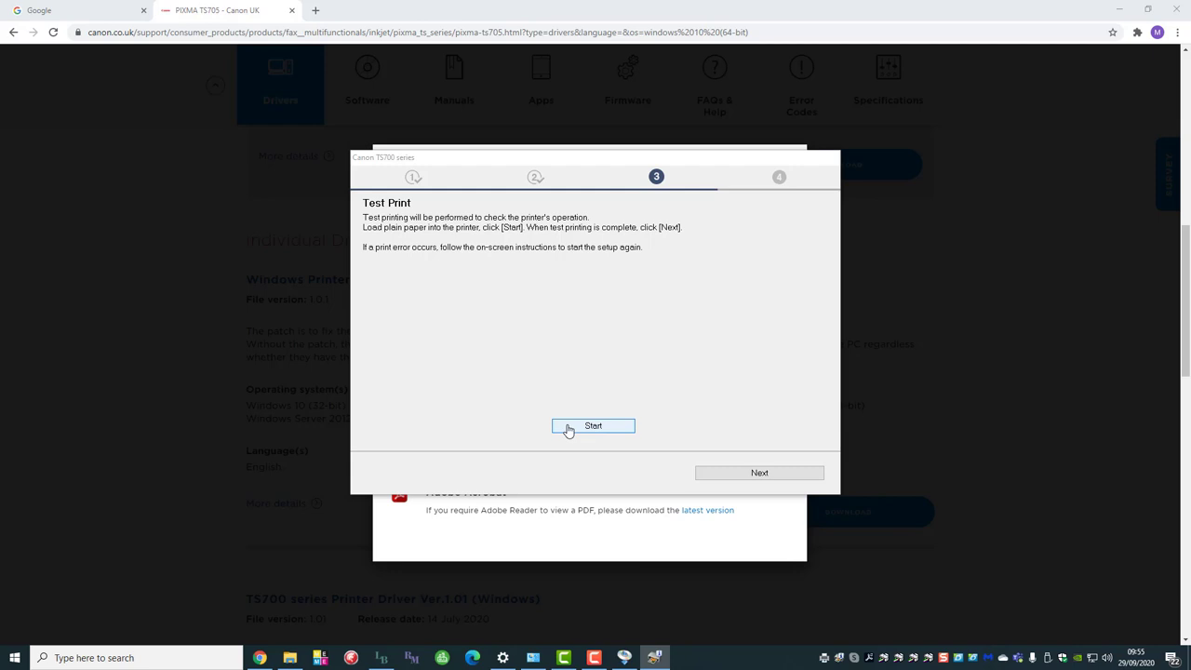
{"action": "left_click", "coordinate": [584, 428]}
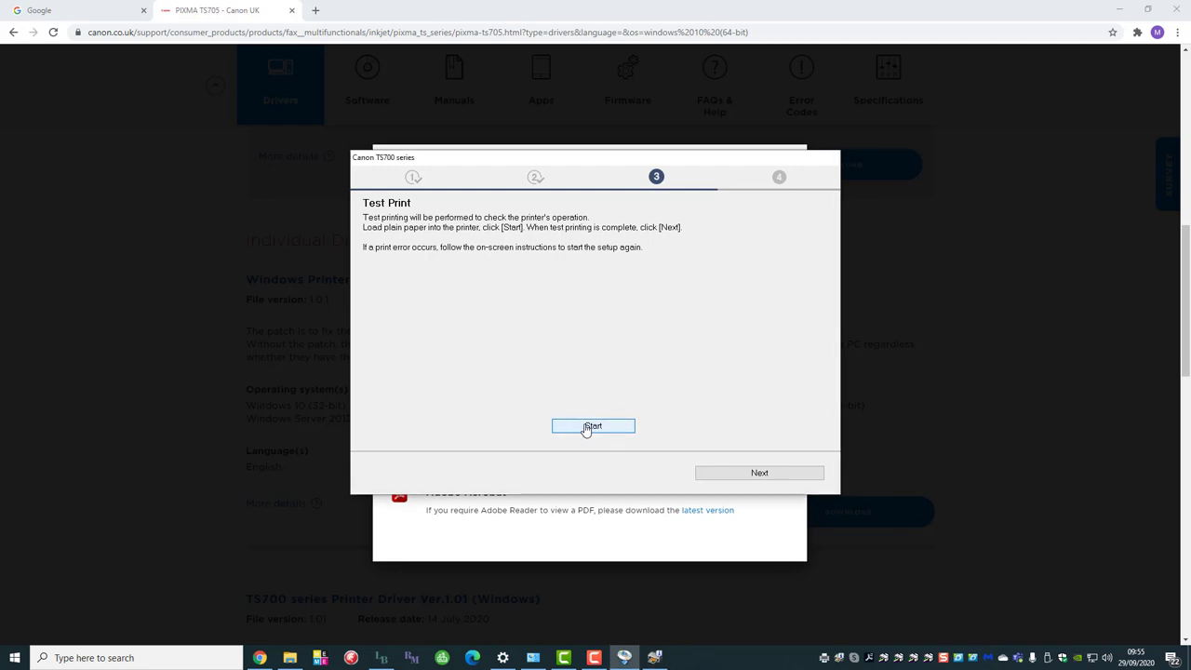
{"action": "left_click", "coordinate": [777, 477]}
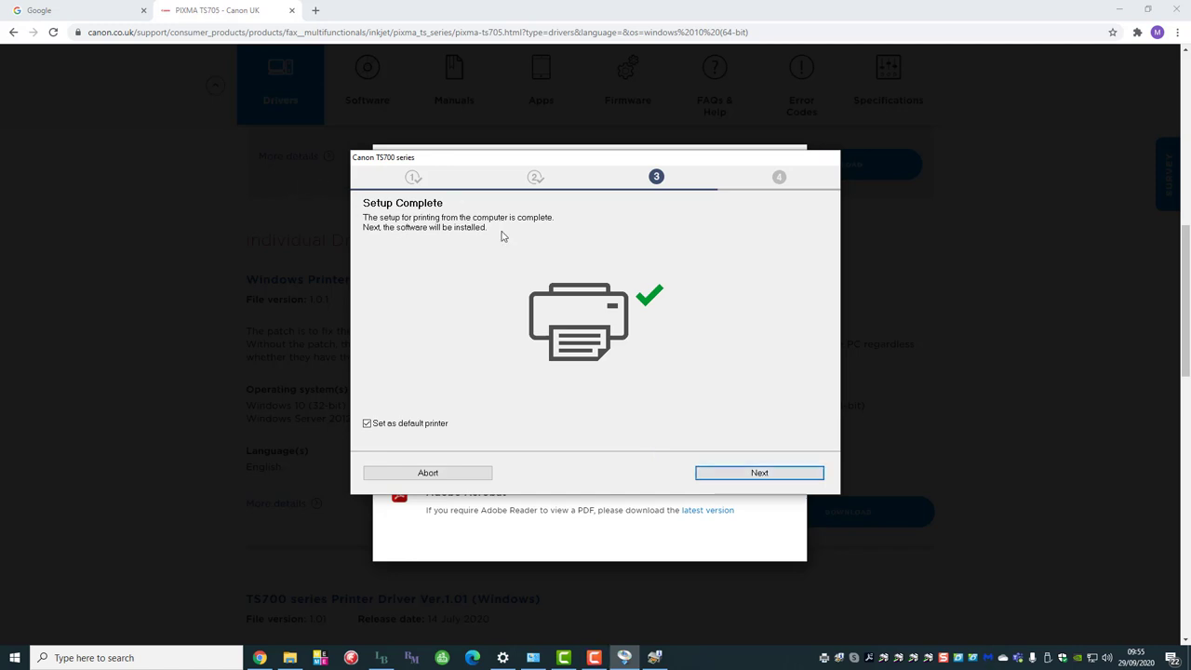
Step: Untick the User's Manual and Easy-PhotoPrint Editor (0 MB) and reach the smartphone printing screen
{"action": "left_click", "coordinate": [758, 475]}
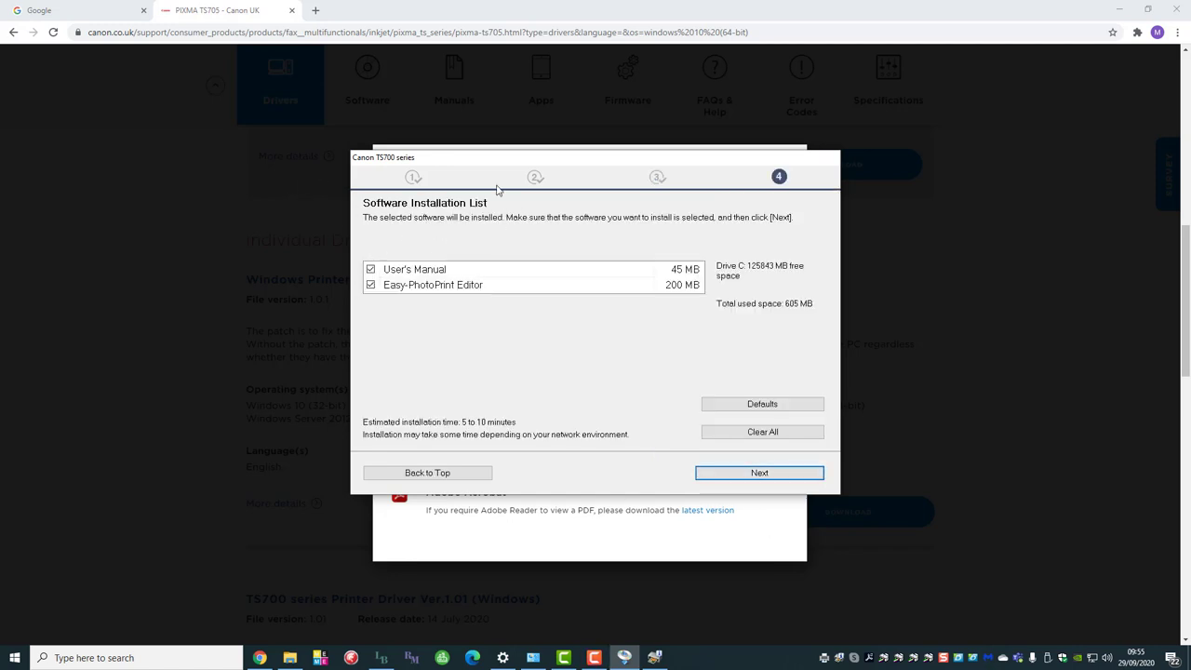
{"action": "left_click", "coordinate": [772, 433]}
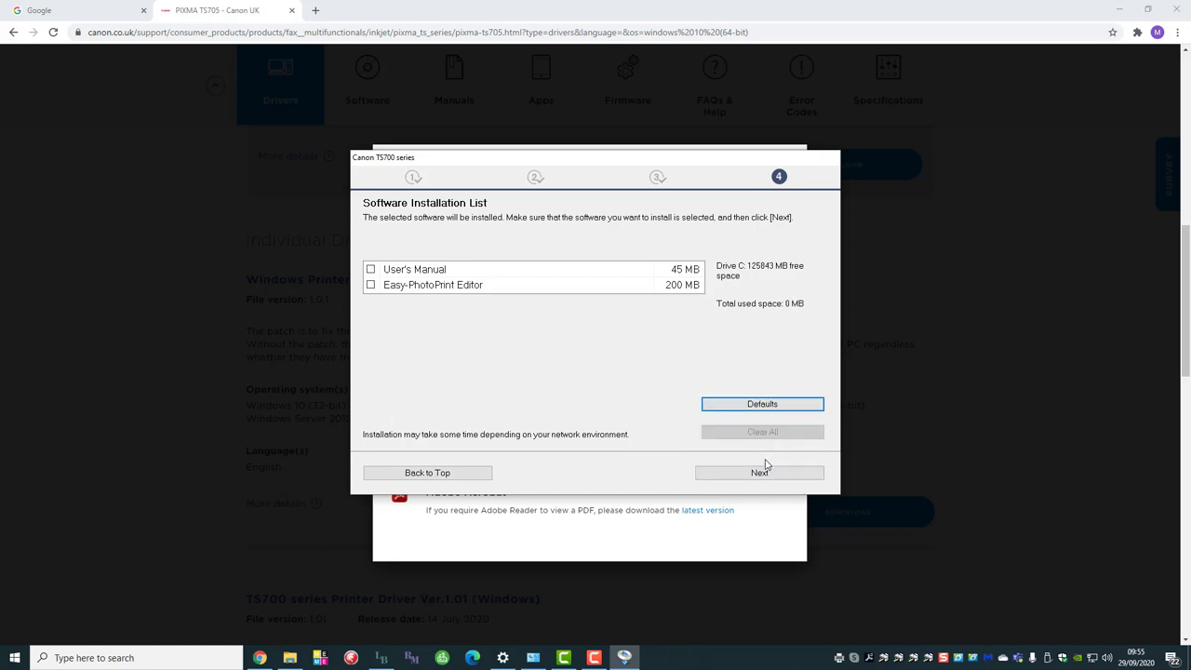
{"action": "left_click", "coordinate": [760, 475]}
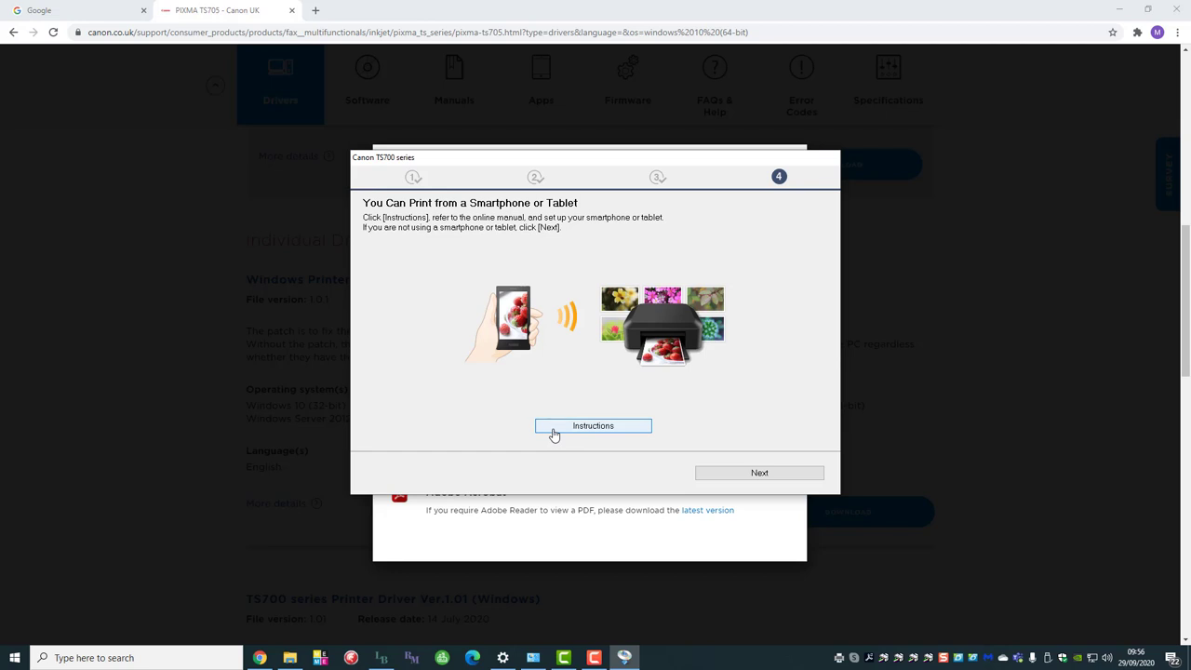
Step: Finish the setup wizard and close the download-instructions popup on the TS705 drivers page
{"action": "left_click", "coordinate": [759, 475]}
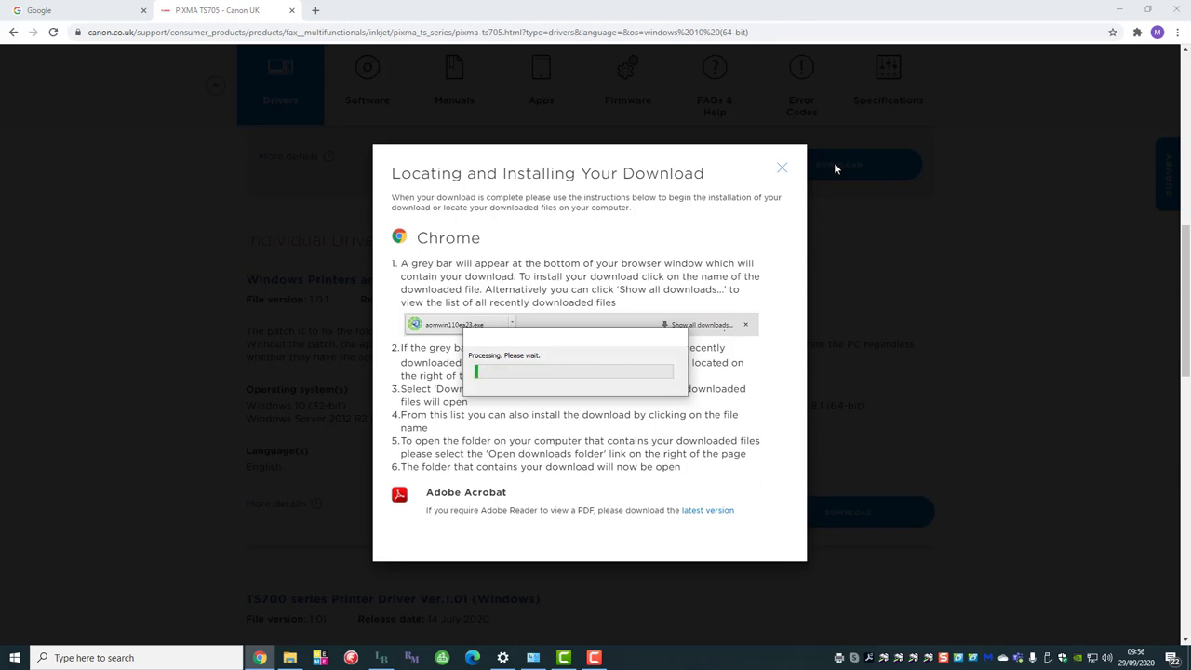
{"action": "left_click", "coordinate": [782, 169]}
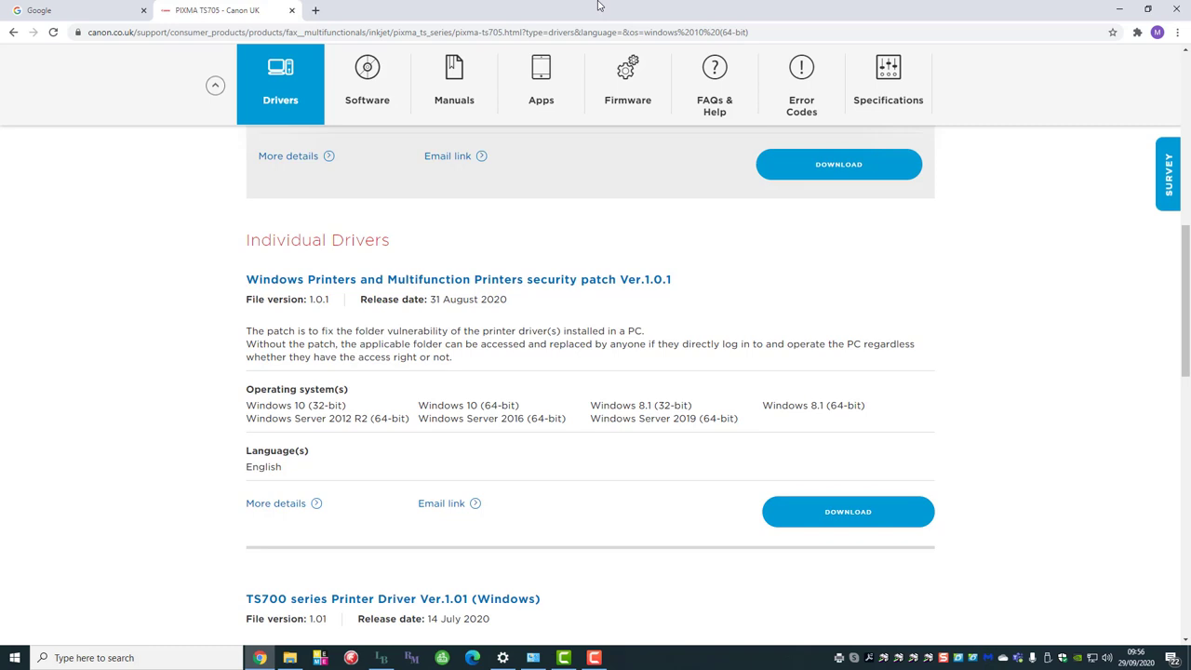